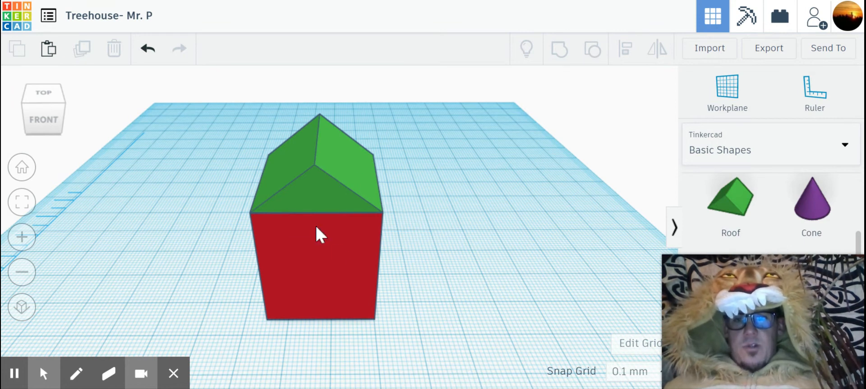
# - Change the green roof's colour to the darker light-grey preset
pyautogui.moveTo(358, 255); pyautogui.dragTo(338, 283, button='right')
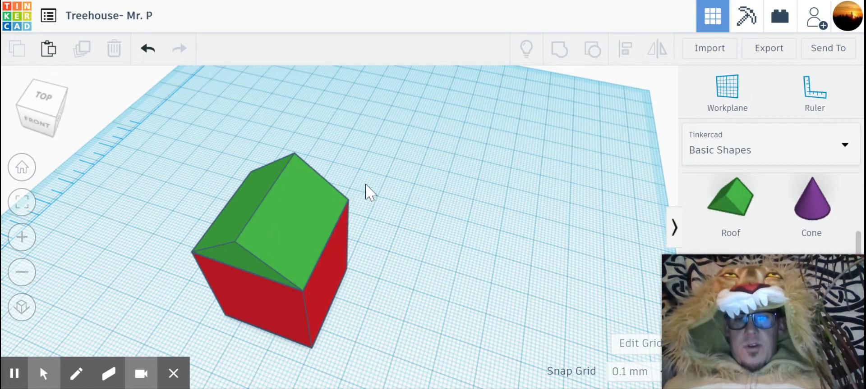
pyautogui.moveTo(366, 186); pyautogui.dragTo(328, 226)
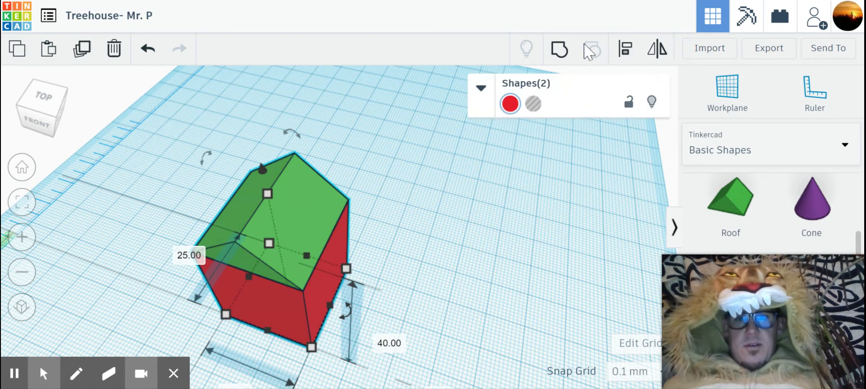
pyautogui.click(451, 221)
pyautogui.click(317, 212)
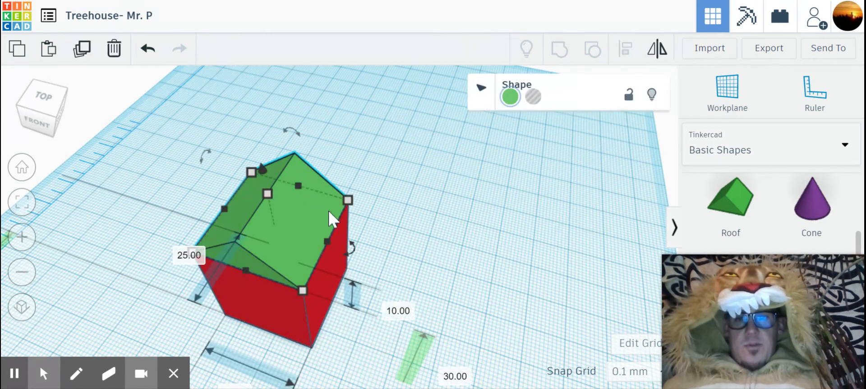
pyautogui.click(510, 104)
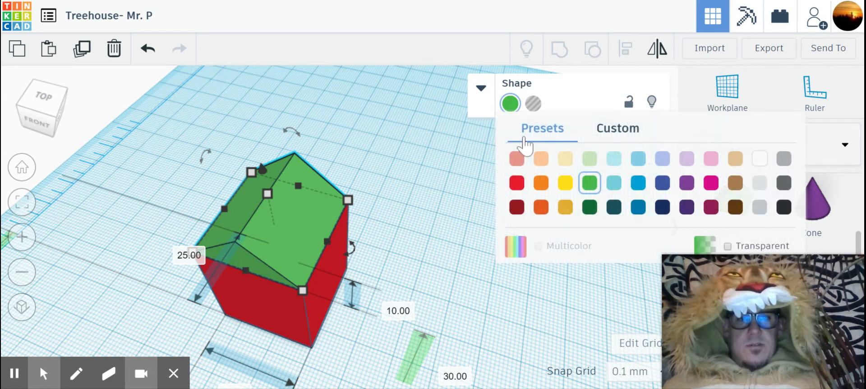
pyautogui.click(758, 183)
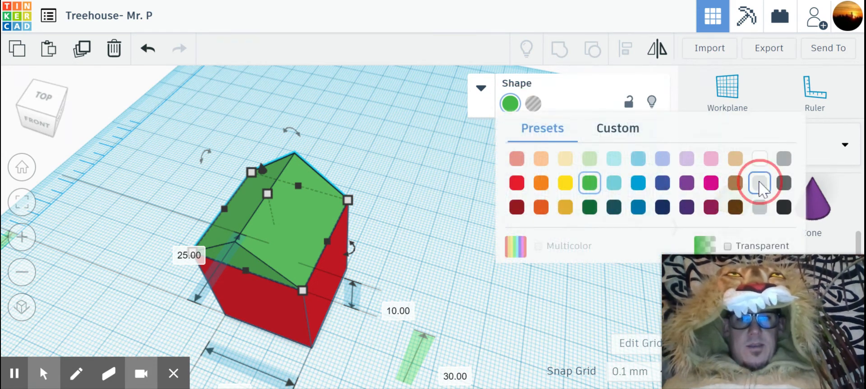
pyautogui.click(510, 105)
pyautogui.click(760, 207)
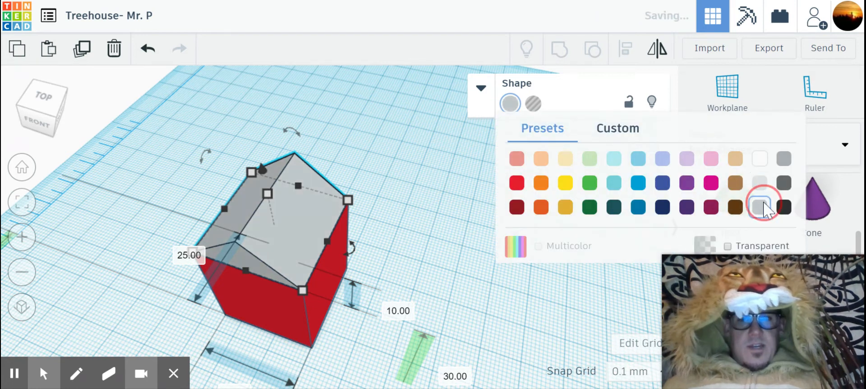
# - Recolour the red house body with the light teal preset and deselect it
pyautogui.click(327, 287)
pyautogui.click(510, 105)
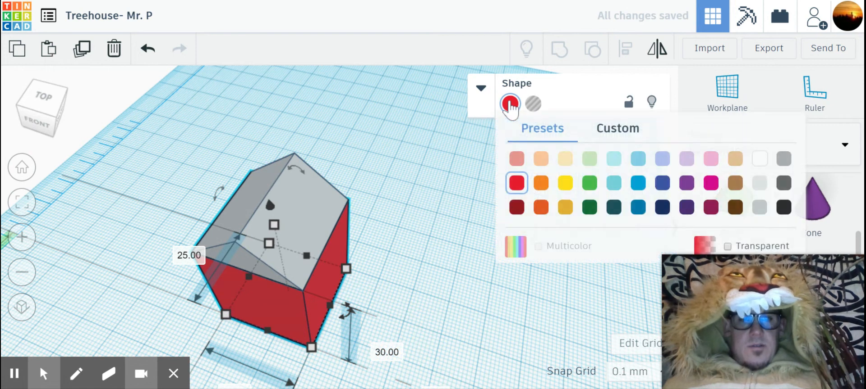
pyautogui.click(613, 189)
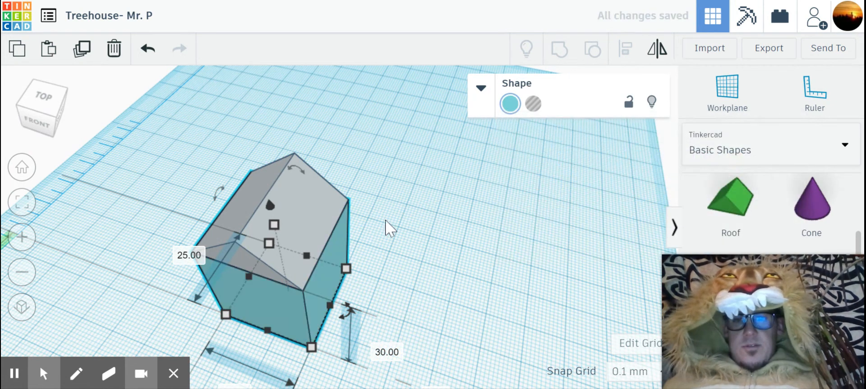
pyautogui.click(407, 221)
# - Group the roof with the house body and enable Multicolor so both parts keep their own colours
pyautogui.click(355, 189)
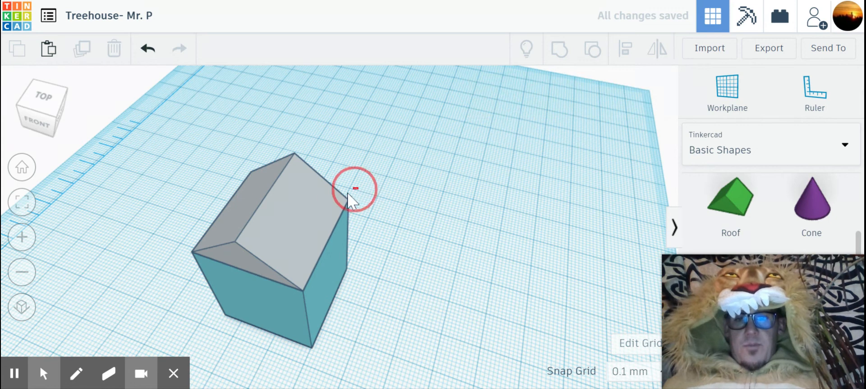
pyautogui.moveTo(338, 210); pyautogui.dragTo(336, 216)
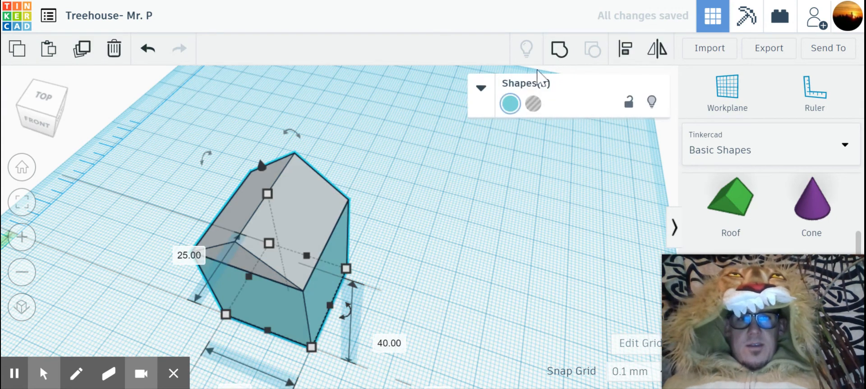
pyautogui.click(557, 53)
pyautogui.moveTo(443, 247)
pyautogui.mouseDown(button='right')
pyautogui.moveTo(460, 233)
pyautogui.moveTo(459, 244)
pyautogui.mouseUp(button='right')
pyautogui.moveTo(330, 200); pyautogui.dragTo(355, 187, button='middle')
pyautogui.click(510, 104)
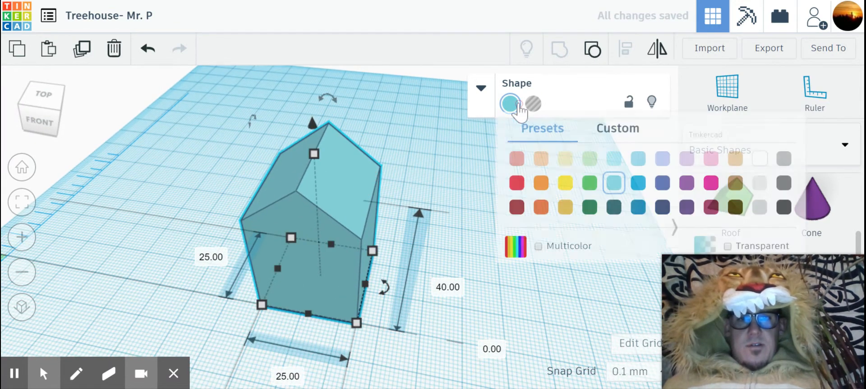
pyautogui.click(538, 247)
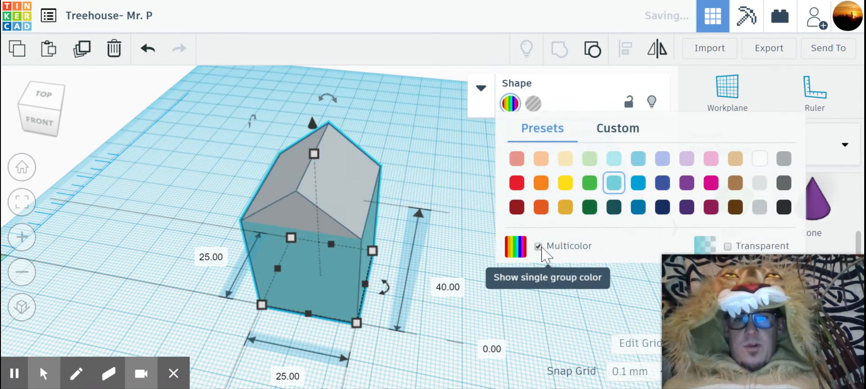
pyautogui.click(443, 280)
pyautogui.moveTo(457, 244)
pyautogui.mouseDown(button='right')
pyautogui.moveTo(557, 251)
pyautogui.moveTo(508, 260)
pyautogui.moveTo(446, 245)
pyautogui.mouseUp(button='right')
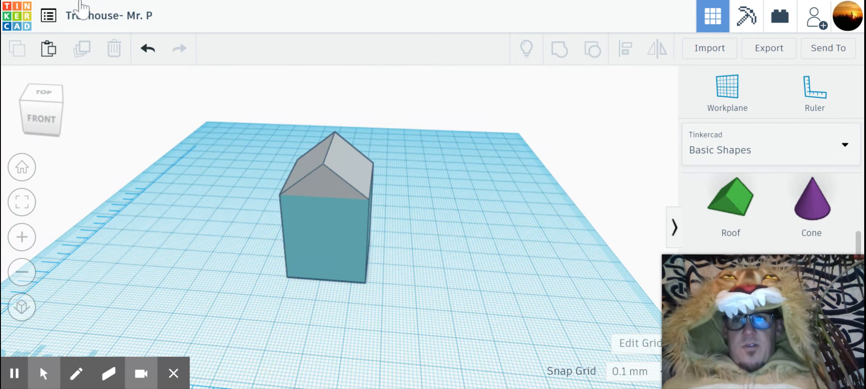
# - Examine the grouped two-colour house from the front and the right side
pyautogui.moveTo(133, 244); pyautogui.dragTo(113, 273, button='right')
pyautogui.moveTo(398, 328); pyautogui.dragTo(344, 296, button='right')
pyautogui.scroll(3, 391, 281)
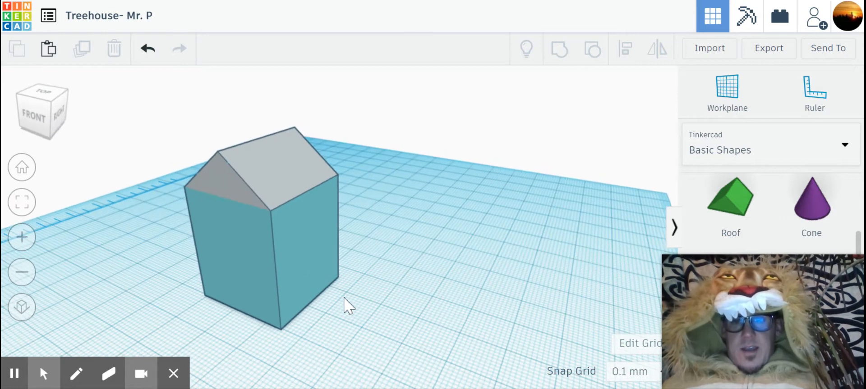
pyautogui.click(306, 277)
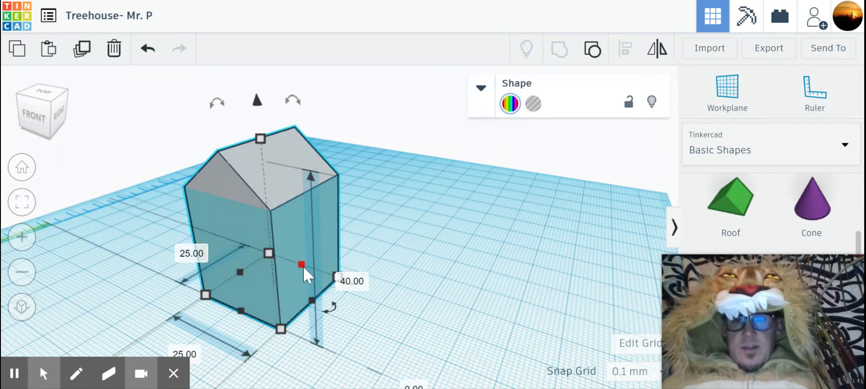
pyautogui.moveTo(301, 263); pyautogui.dragTo(330, 244)
pyautogui.moveTo(325, 289); pyautogui.dragTo(338, 295)
pyautogui.click(445, 252)
pyautogui.moveTo(426, 292); pyautogui.dragTo(428, 290, button='right')
pyautogui.moveTo(351, 279); pyautogui.dragTo(399, 288, button='right')
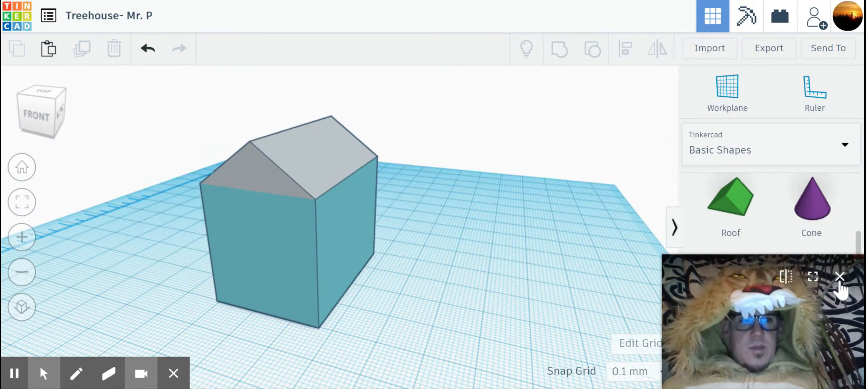
# - Place a 20 mm hole box from Basic Shapes on the workplane beside the house
pyautogui.click(839, 276)
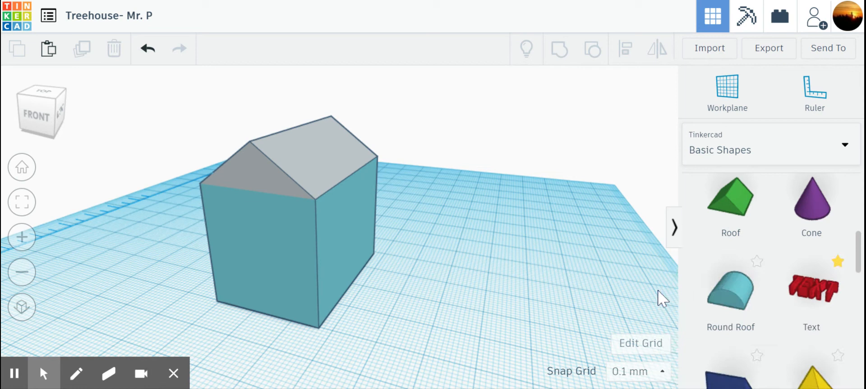
pyautogui.scroll(5, 651, 301)
pyautogui.scroll(-3, 491, 237)
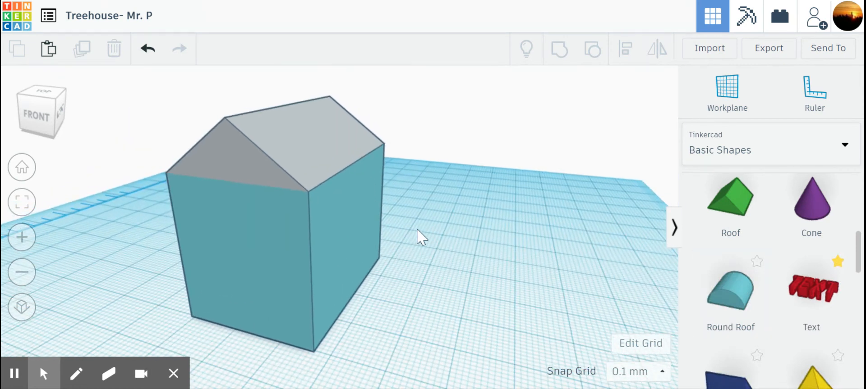
pyautogui.scroll(5, 743, 282)
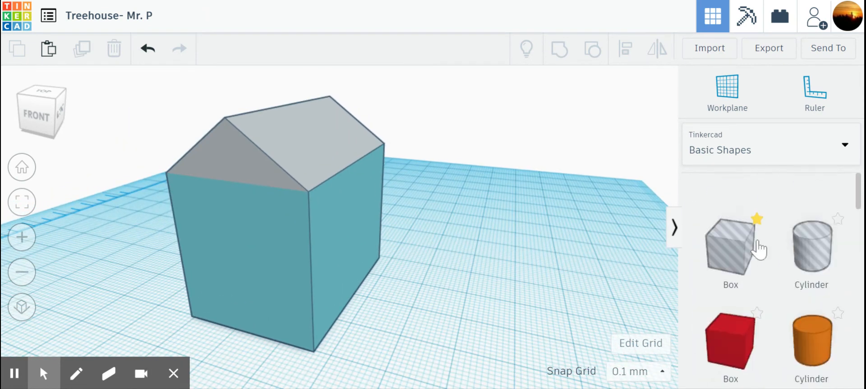
pyautogui.click(842, 151)
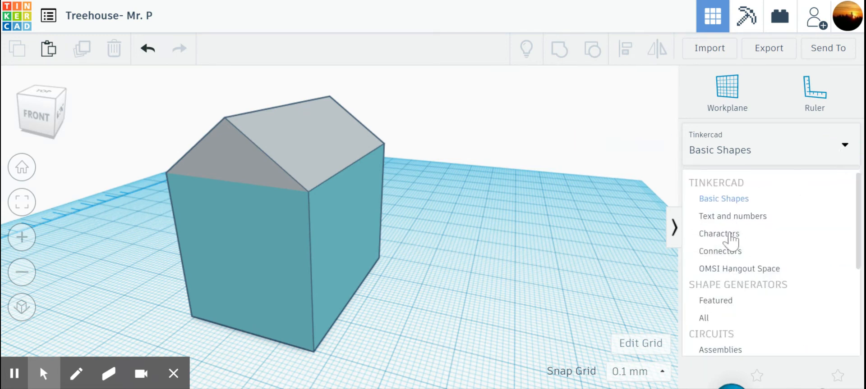
pyautogui.click(724, 199)
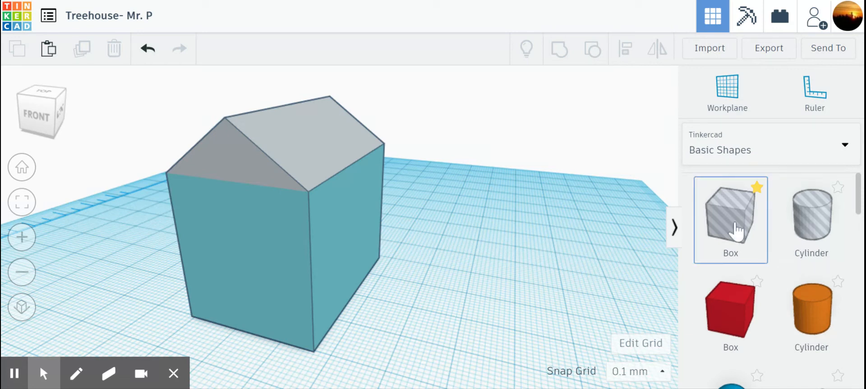
pyautogui.moveTo(734, 230); pyautogui.dragTo(462, 299)
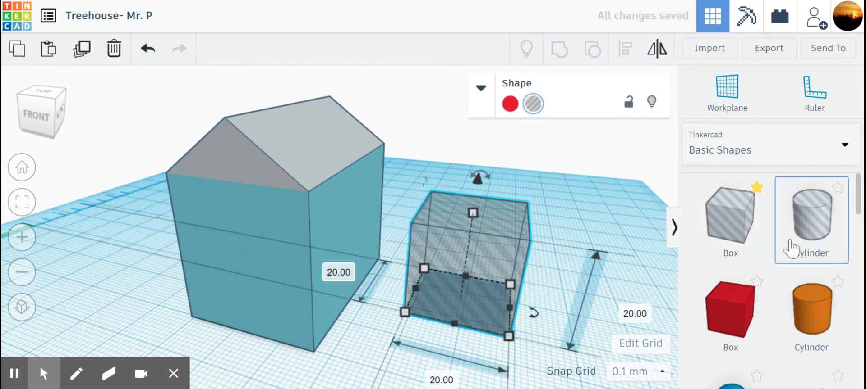
# - Try a Roof shape beside the hole box as a hole, and undo both its conversion and its placement
pyautogui.scroll(-2, 788, 248)
pyautogui.scroll(-3, 788, 248)
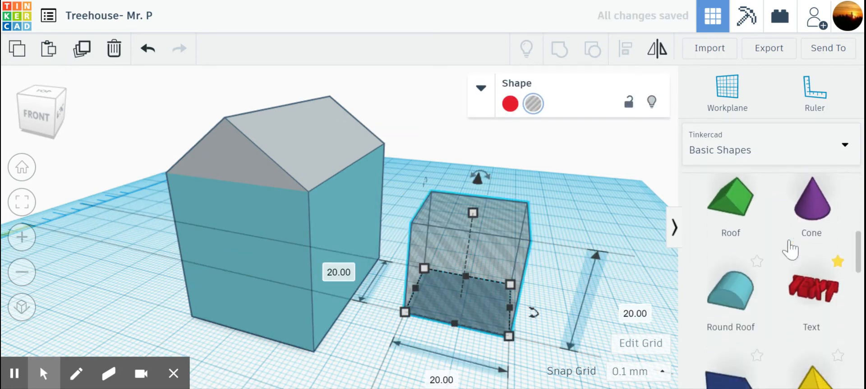
pyautogui.moveTo(635, 289); pyautogui.dragTo(354, 222, button='right')
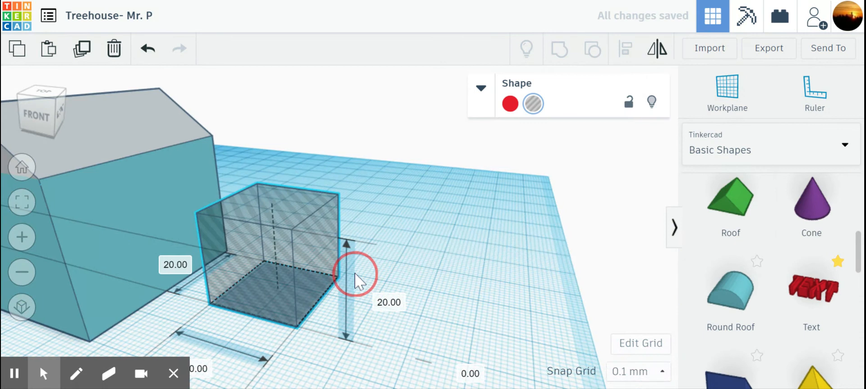
pyautogui.moveTo(732, 210); pyautogui.dragTo(490, 289)
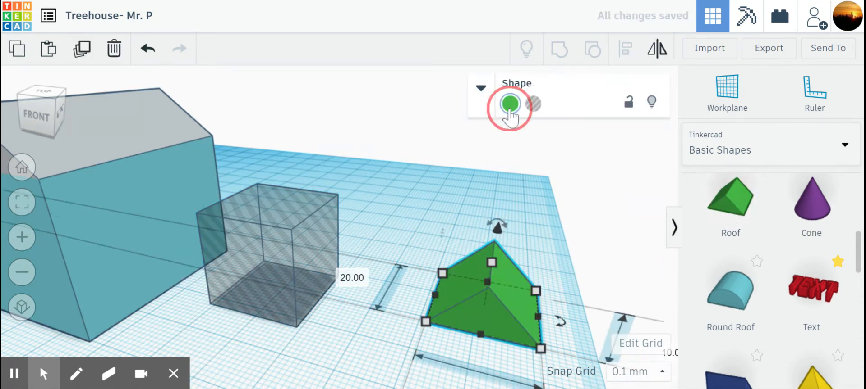
pyautogui.click(509, 104)
pyautogui.click(533, 104)
pyautogui.moveTo(511, 299); pyautogui.dragTo(507, 257, button='right')
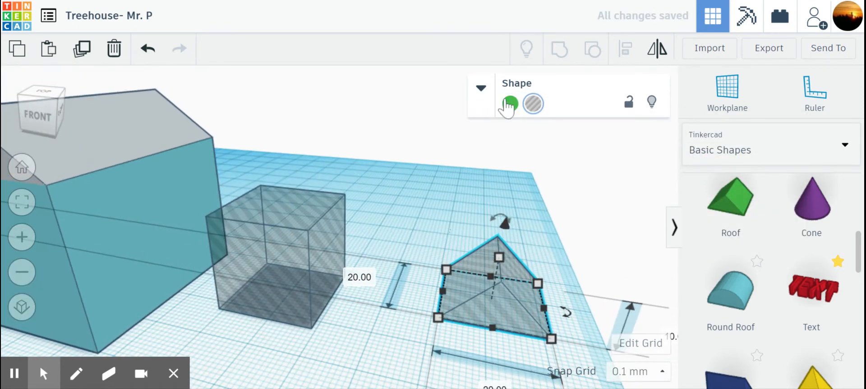
pyautogui.click(149, 48)
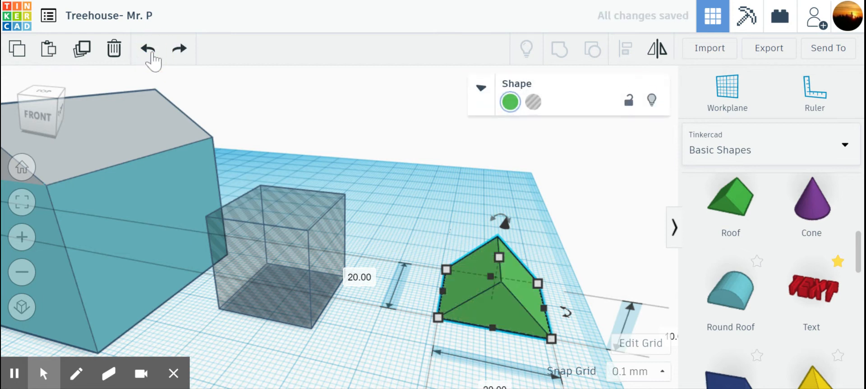
pyautogui.click(149, 49)
# - Move the hole box in front of the house and set its height to 10 mm
pyautogui.moveTo(398, 263); pyautogui.dragTo(427, 180, button='right')
pyautogui.moveTo(357, 265); pyautogui.dragTo(462, 198, button='right')
pyautogui.moveTo(463, 199); pyautogui.dragTo(256, 235)
pyautogui.moveTo(244, 158); pyautogui.dragTo(253, 228)
pyautogui.click(452, 314)
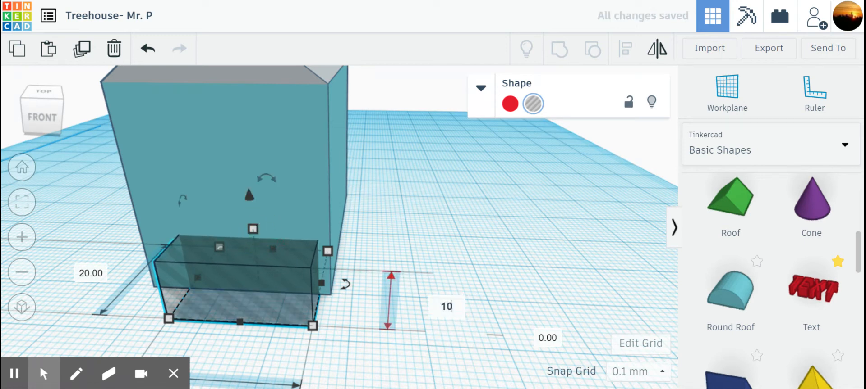
pyautogui.write('10')
pyautogui.press('Return')
# - Narrow the hole box to a slim door width, move it beside the house and shorten its depth to 5.5 mm
pyautogui.moveTo(320, 280); pyautogui.dragTo(222, 272)
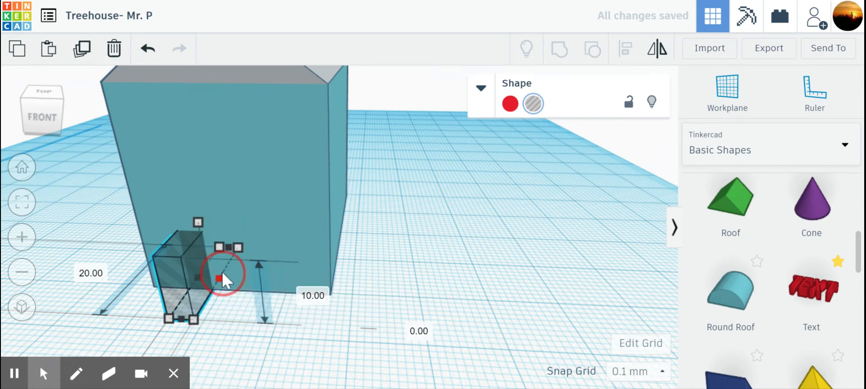
pyautogui.moveTo(177, 285); pyautogui.dragTo(379, 293)
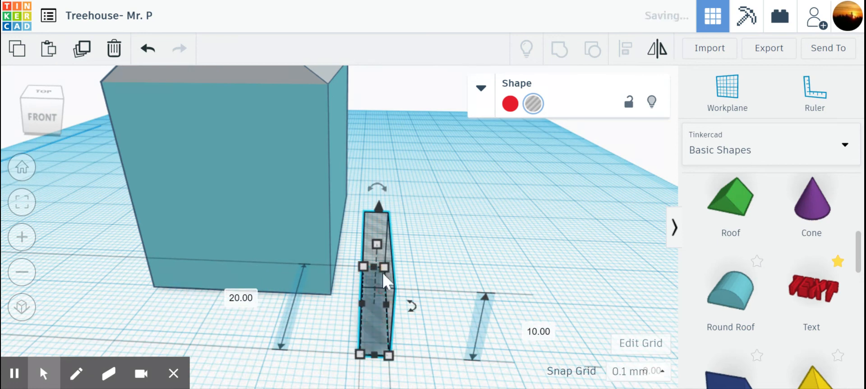
pyautogui.moveTo(371, 266); pyautogui.dragTo(433, 308)
pyautogui.moveTo(432, 308); pyautogui.dragTo(324, 256, button='right')
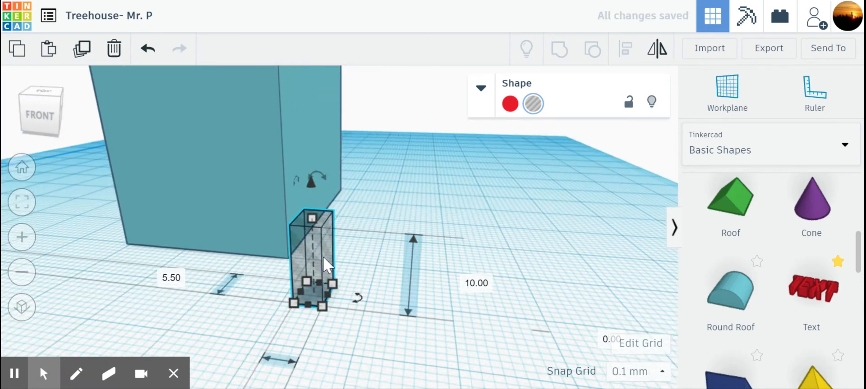
# - Position the door-sized hole box near the middle of the front wall's base, partly inside the house
pyautogui.moveTo(310, 253); pyautogui.dragTo(196, 215)
pyautogui.moveTo(247, 215); pyautogui.dragTo(299, 286, button='right')
pyautogui.click(359, 303)
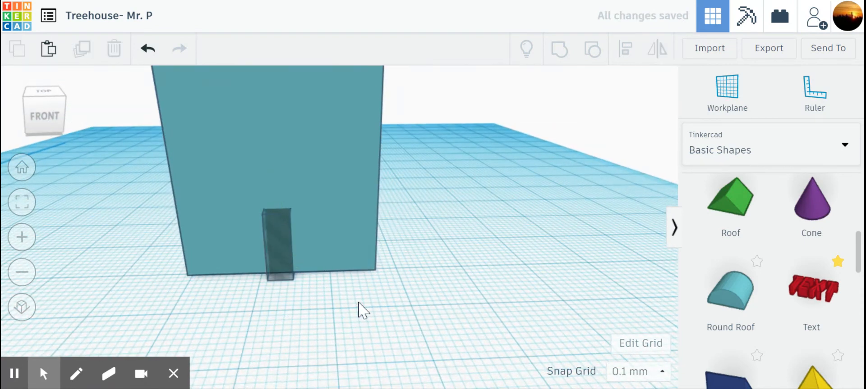
pyautogui.moveTo(380, 297); pyautogui.dragTo(282, 290, button='right')
pyautogui.click(253, 293)
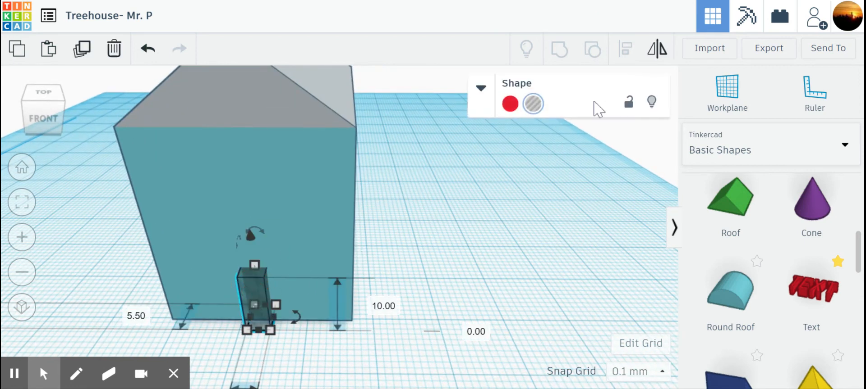
pyautogui.click(424, 220)
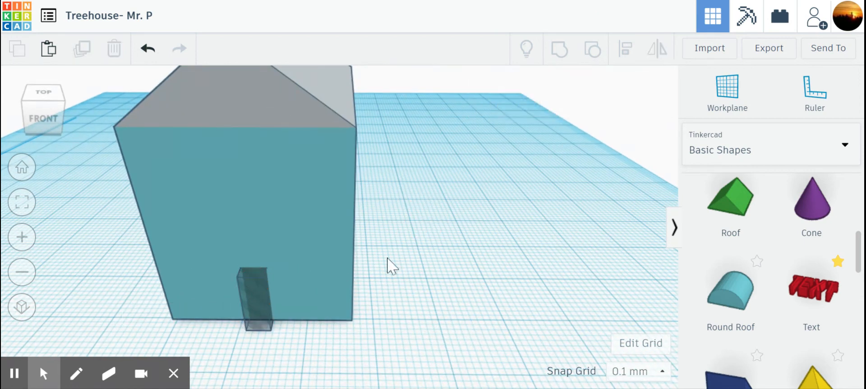
# - Widen the door hole slightly toward the front wall's left corner and deselect it
pyautogui.click(262, 305)
pyautogui.moveTo(248, 317); pyautogui.dragTo(235, 316)
pyautogui.click(300, 371)
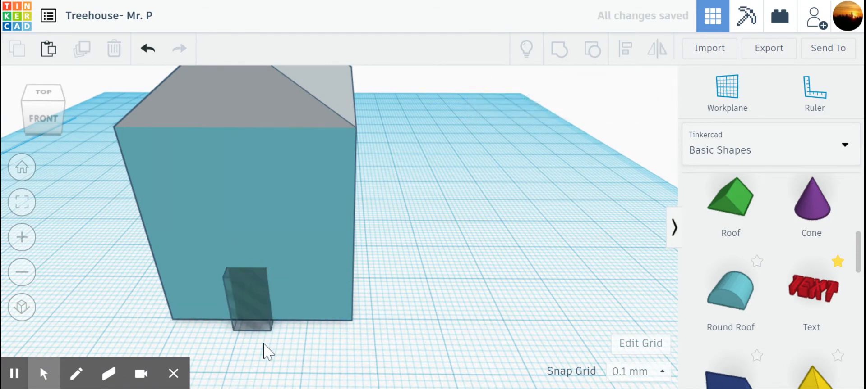
# - Group the house with the door hole to try out the cut opening, and undo the grouping
pyautogui.moveTo(264, 345); pyautogui.dragTo(285, 308)
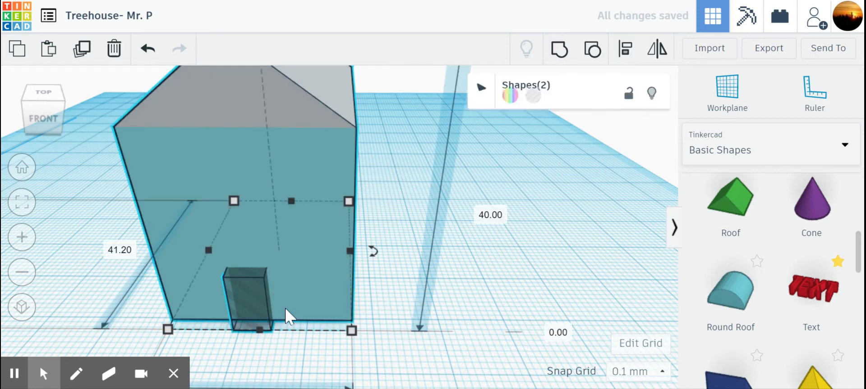
pyautogui.click(559, 50)
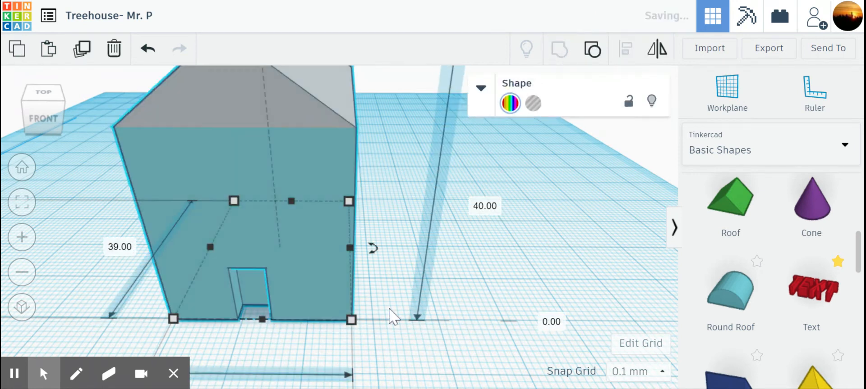
pyautogui.moveTo(377, 311)
pyautogui.mouseDown(button='right')
pyautogui.moveTo(380, 337)
pyautogui.moveTo(381, 281)
pyautogui.moveTo(416, 291)
pyautogui.moveTo(441, 341)
pyautogui.moveTo(406, 283)
pyautogui.moveTo(366, 306)
pyautogui.mouseUp(button='right')
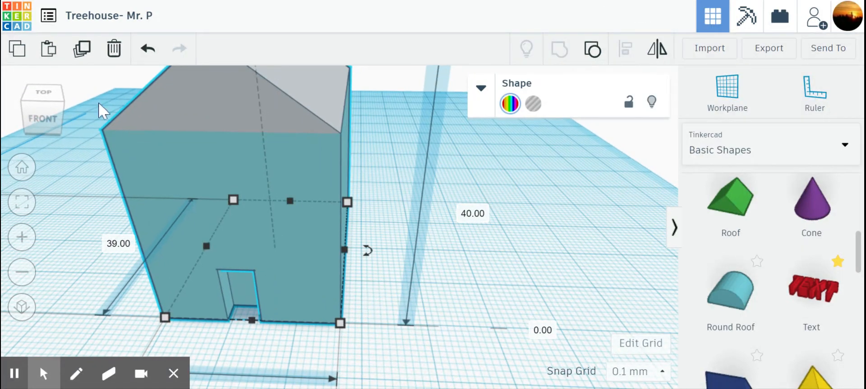
pyautogui.click(147, 50)
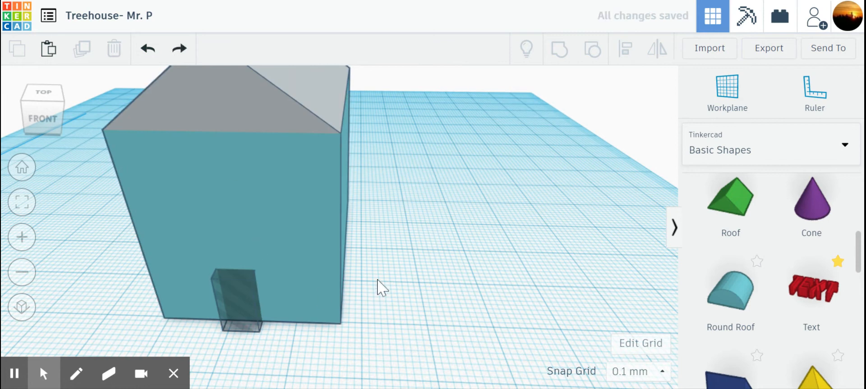
# - Duplicate the door hole box and raise the copy 19.2 mm above the workplane on the front wall
pyautogui.moveTo(412, 275); pyautogui.dragTo(459, 224, button='right')
pyautogui.moveTo(463, 257); pyautogui.dragTo(375, 255, button='right')
pyautogui.click(287, 310)
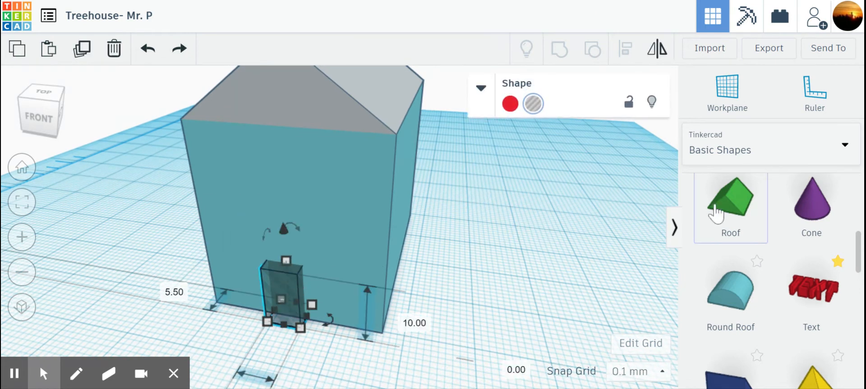
pyautogui.click(96, 41)
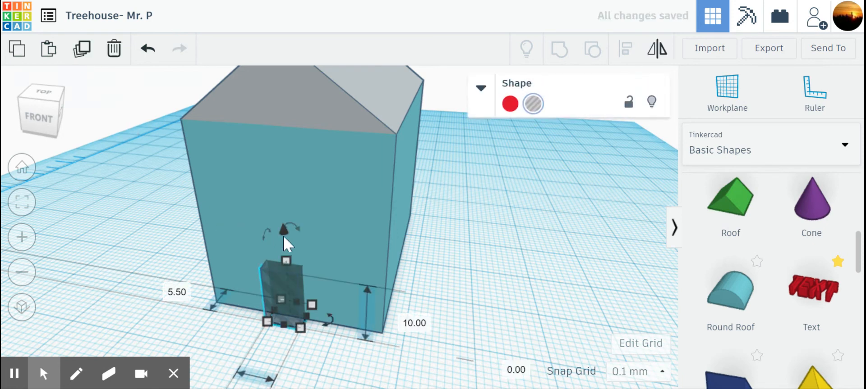
pyautogui.moveTo(283, 231); pyautogui.dragTo(289, 89)
pyautogui.moveTo(328, 230); pyautogui.dragTo(359, 206, button='right')
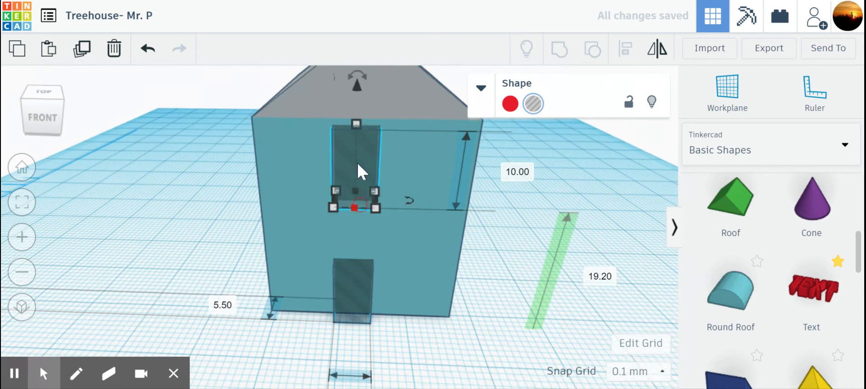
# - Reduce the raised hole copy to a 4.4 mm high window and place it at the front wall's upper-left corner, 24 mm above the workplane
pyautogui.moveTo(356, 123); pyautogui.dragTo(362, 164)
pyautogui.moveTo(354, 134); pyautogui.dragTo(360, 90)
pyautogui.moveTo(359, 148); pyautogui.dragTo(292, 151)
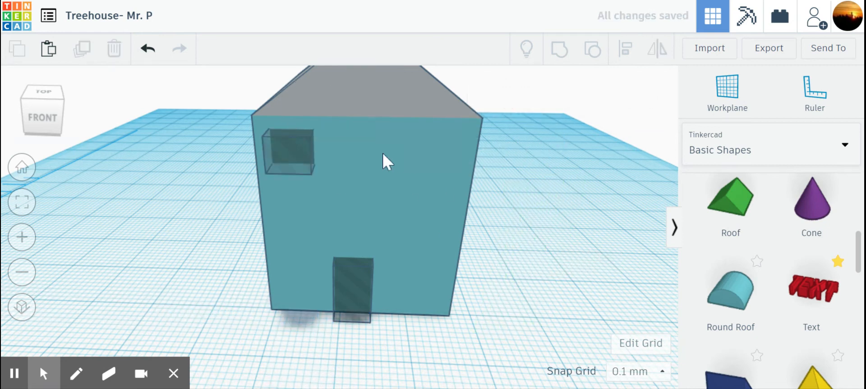
# - Duplicate the window hole twice toward the wall's right side to form an evenly spaced upper row of three windows
pyautogui.click(295, 154)
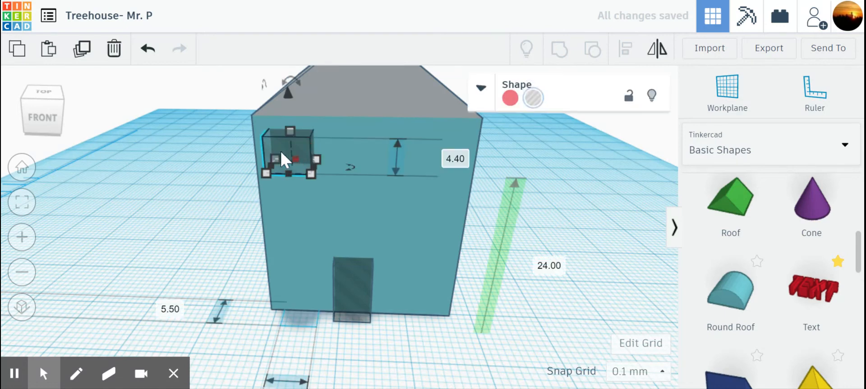
pyautogui.click(80, 51)
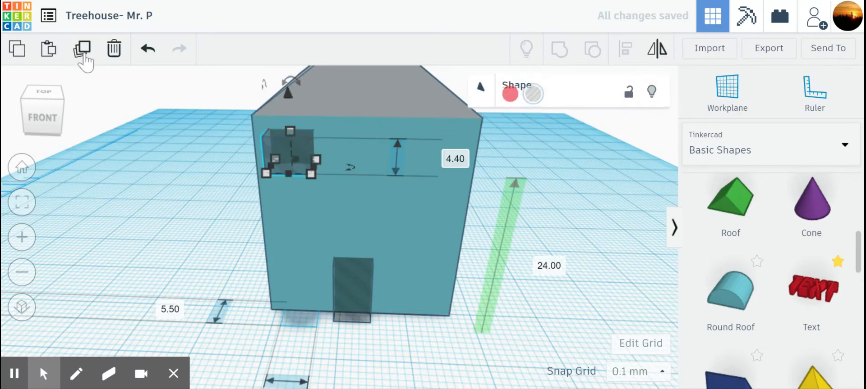
pyautogui.press('Right')
pyautogui.press('Right')
pyautogui.press('Right')
pyautogui.press('Right')
pyautogui.press('Right')
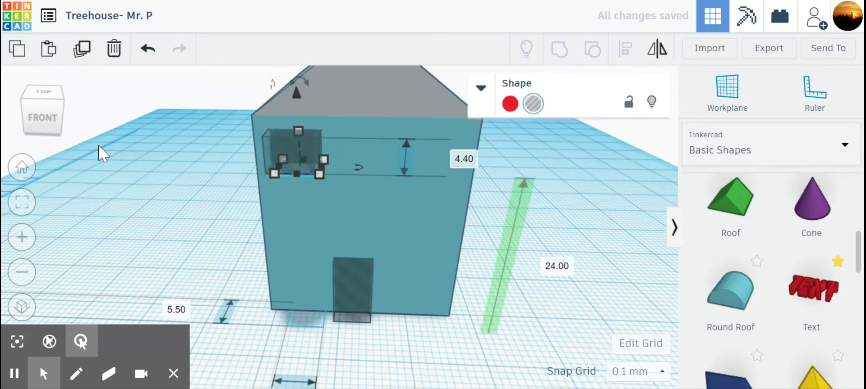
pyautogui.press('Right')
pyautogui.press('Right')
pyautogui.press('Right')
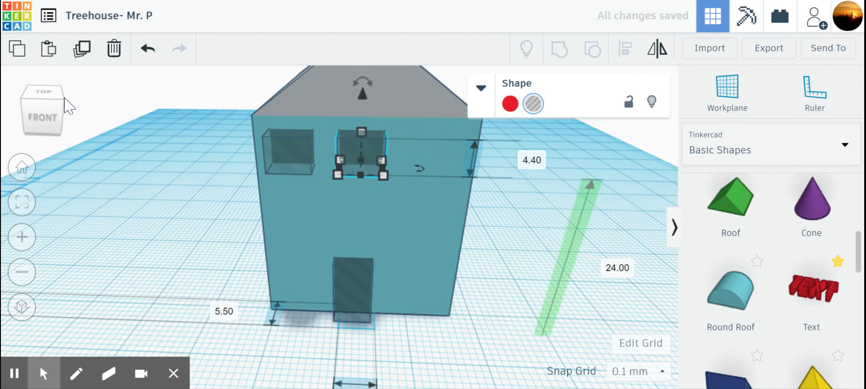
pyautogui.click(82, 49)
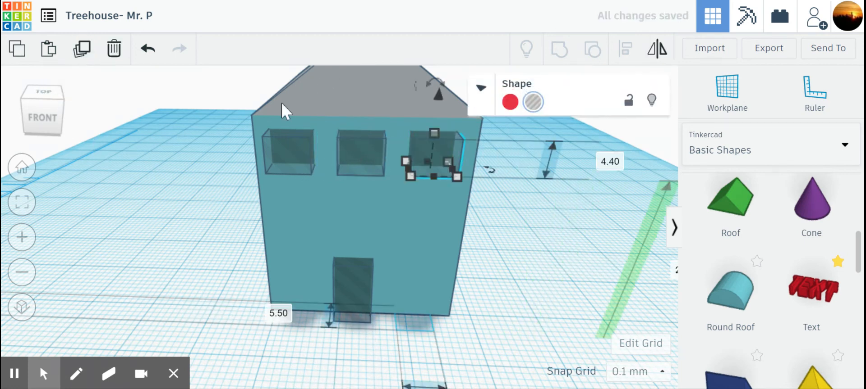
pyautogui.click(547, 268)
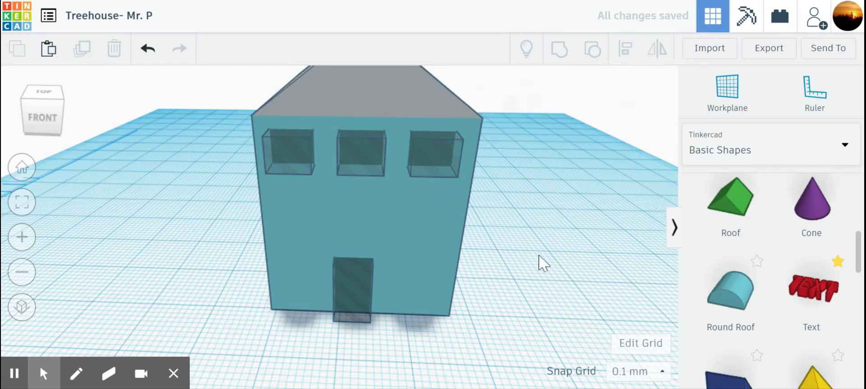
# - Duplicate the upper-left window hole, lower the copy to 13.9 mm above the workplane, and duplicate the lowered copy in place
pyautogui.click(297, 172)
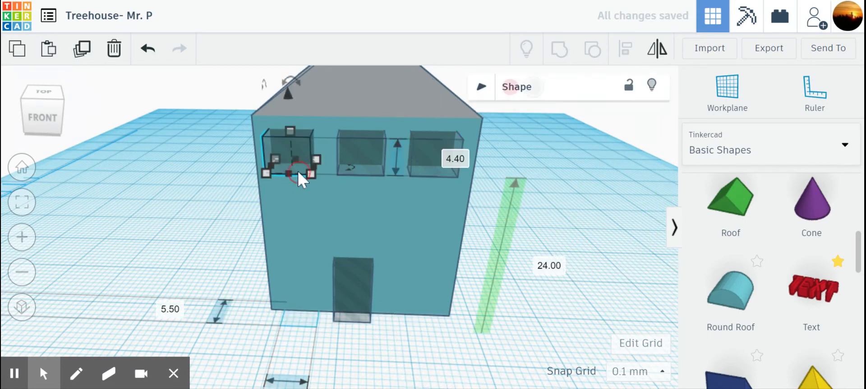
pyautogui.click(81, 49)
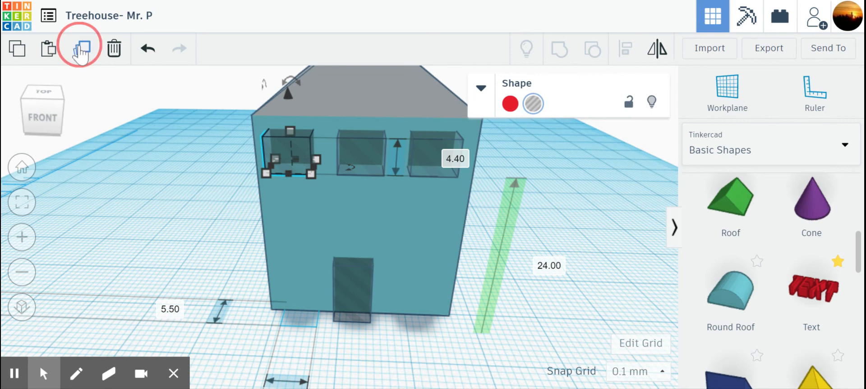
pyautogui.moveTo(288, 94); pyautogui.dragTo(294, 177)
pyautogui.click(559, 205)
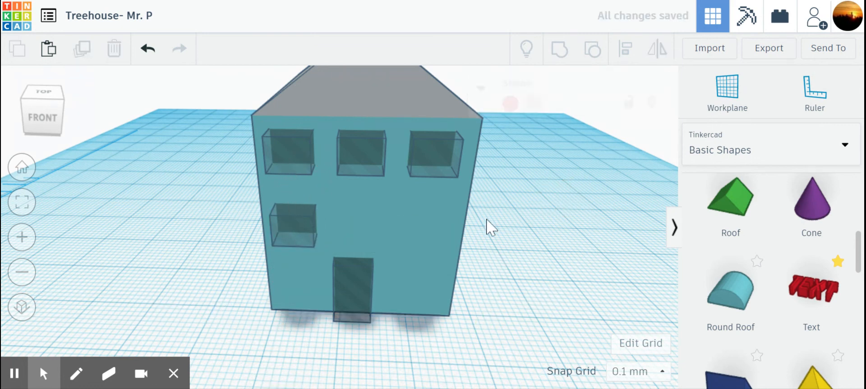
pyautogui.click(311, 236)
pyautogui.click(81, 48)
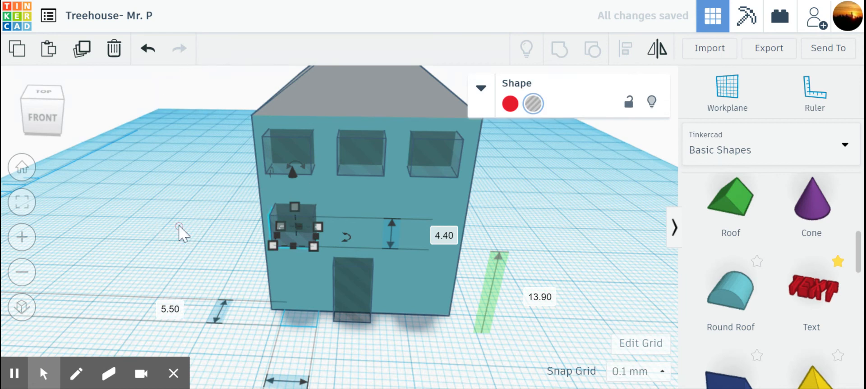
# - Duplicate the upper middle and upper right window holes and lower each copy to 13.9 mm above the workplane
pyautogui.moveTo(345, 171); pyautogui.dragTo(356, 167)
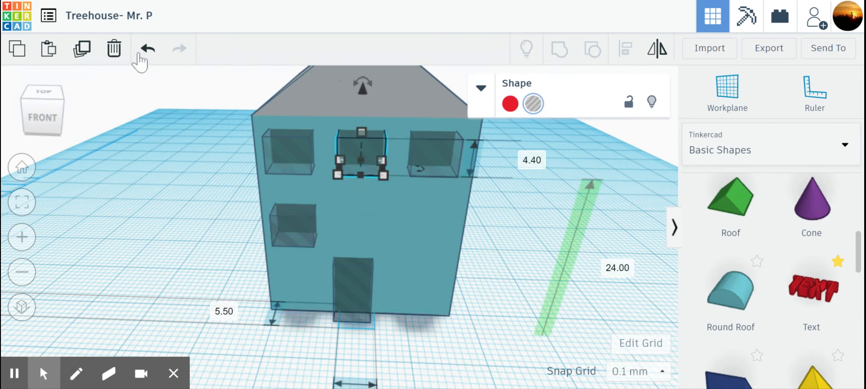
pyautogui.click(81, 50)
pyautogui.moveTo(362, 94); pyautogui.dragTo(368, 178)
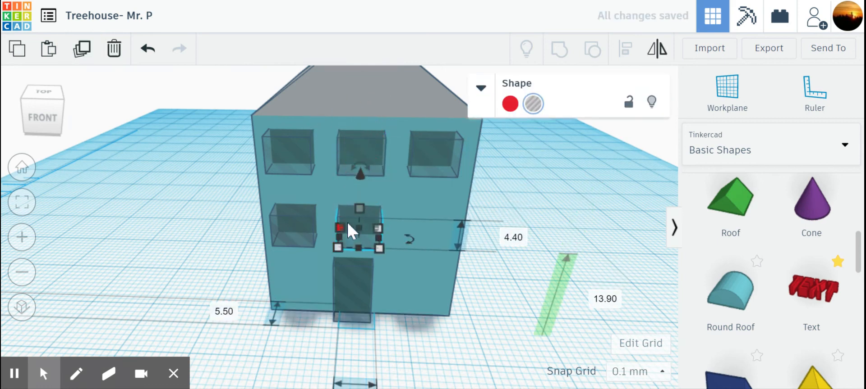
pyautogui.click(425, 154)
pyautogui.click(81, 54)
pyautogui.moveTo(435, 98); pyautogui.dragTo(441, 183)
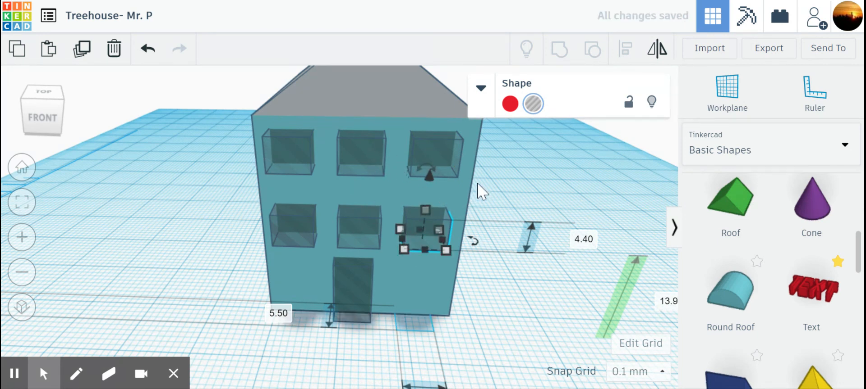
pyautogui.click(495, 203)
# - Group the house with all window holes and the door hole to cut the openings into the front wall
pyautogui.moveTo(518, 195); pyautogui.dragTo(480, 199, button='right')
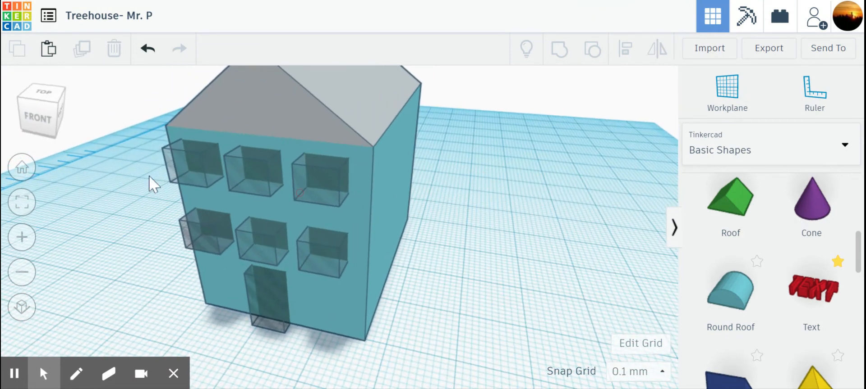
pyautogui.moveTo(128, 102); pyautogui.dragTo(370, 306)
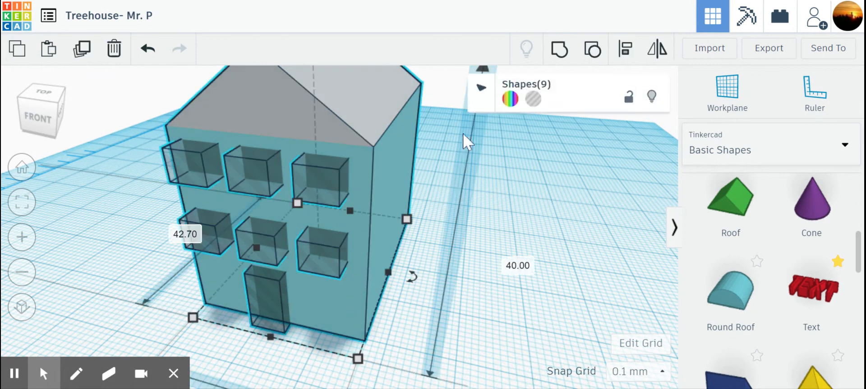
pyautogui.click(558, 50)
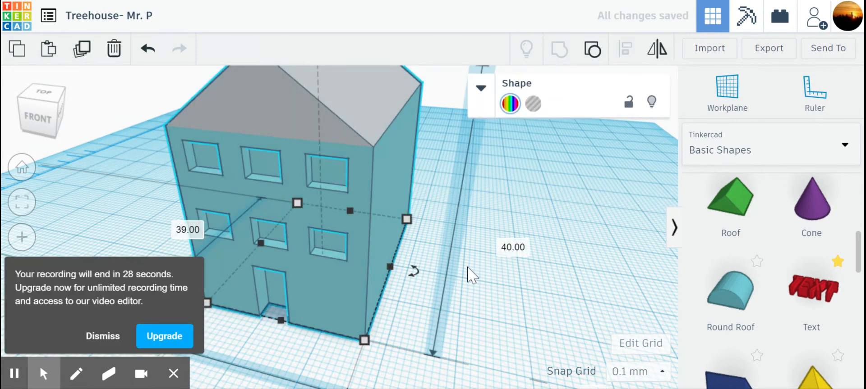
pyautogui.click(500, 288)
pyautogui.moveTo(501, 289); pyautogui.dragTo(477, 252, button='right')
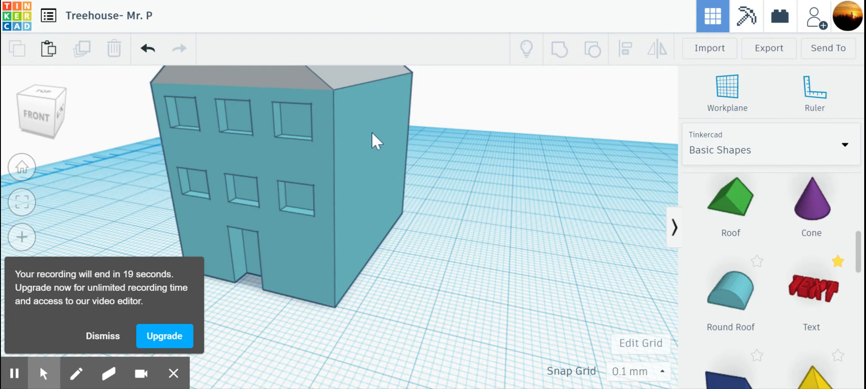
pyautogui.moveTo(413, 230); pyautogui.dragTo(458, 251, button='right')
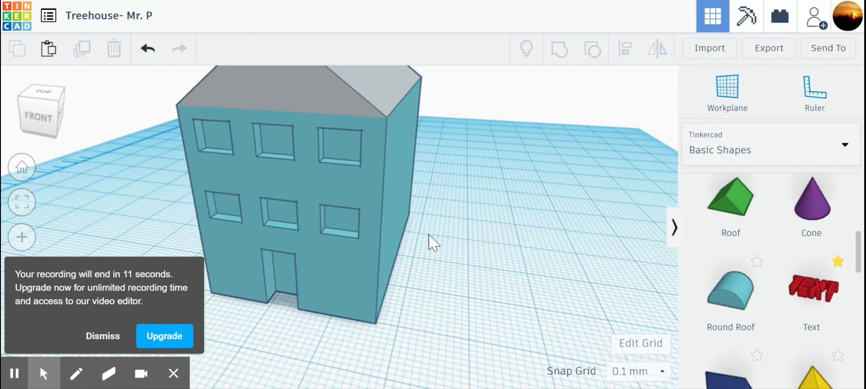